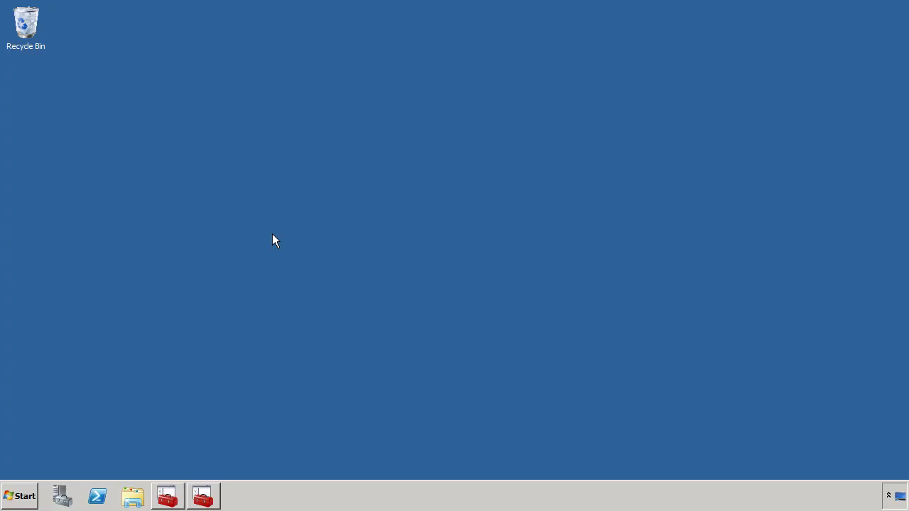
Bring up the Group Policy Management console showing the Power Policy GPO
{"action": "left_click", "coordinate": [167, 496]}
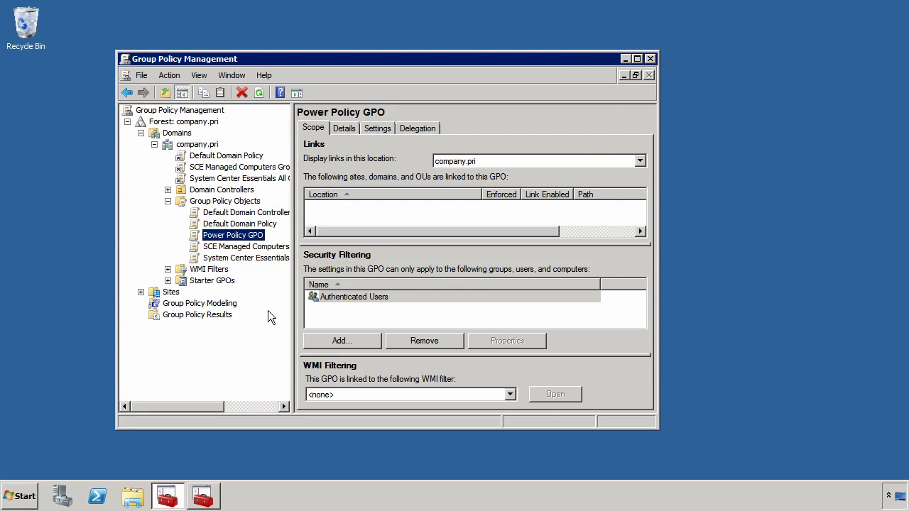
In the editor, set Select an Active Power Plan to Enabled with Power Saver, then close the dialog
{"action": "left_click", "coordinate": [202, 496]}
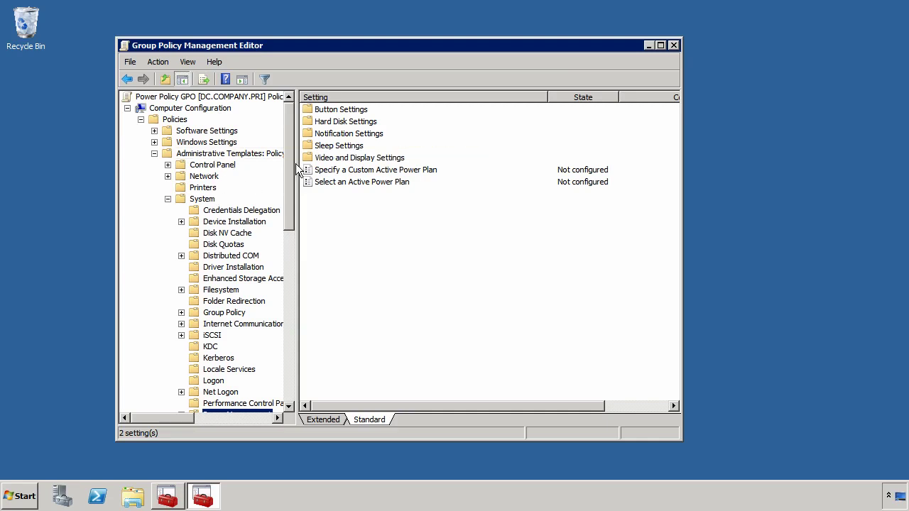
{"action": "left_click_drag", "start_coordinate": [288, 176], "coordinate": [288, 253]}
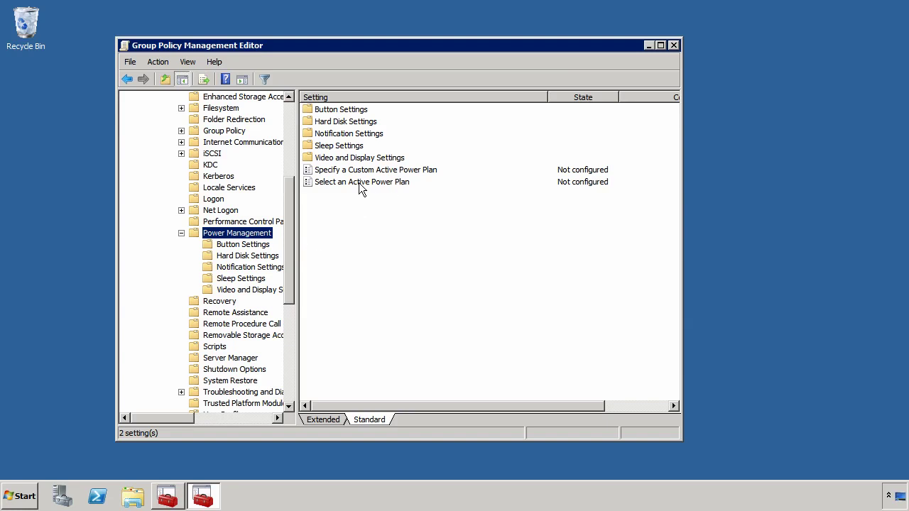
{"action": "left_click", "coordinate": [378, 183]}
{"action": "double_click", "coordinate": [379, 183]}
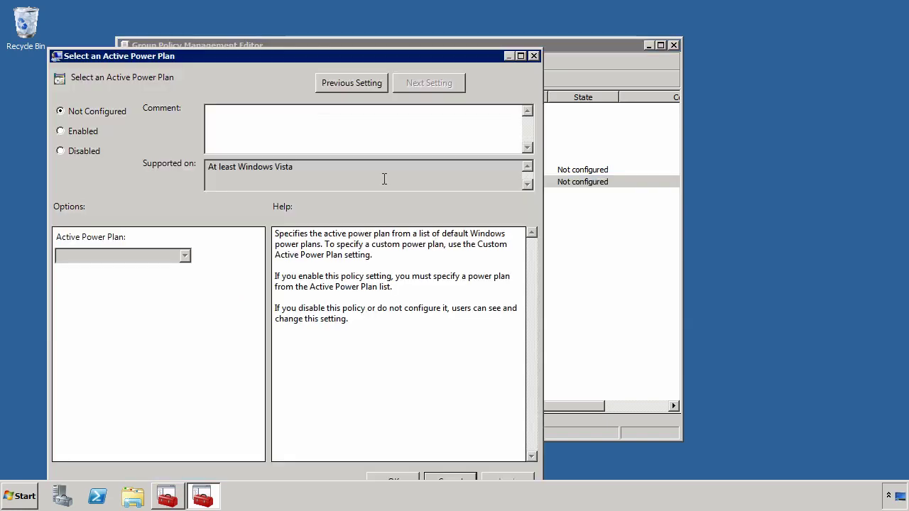
{"action": "left_click", "coordinate": [78, 130]}
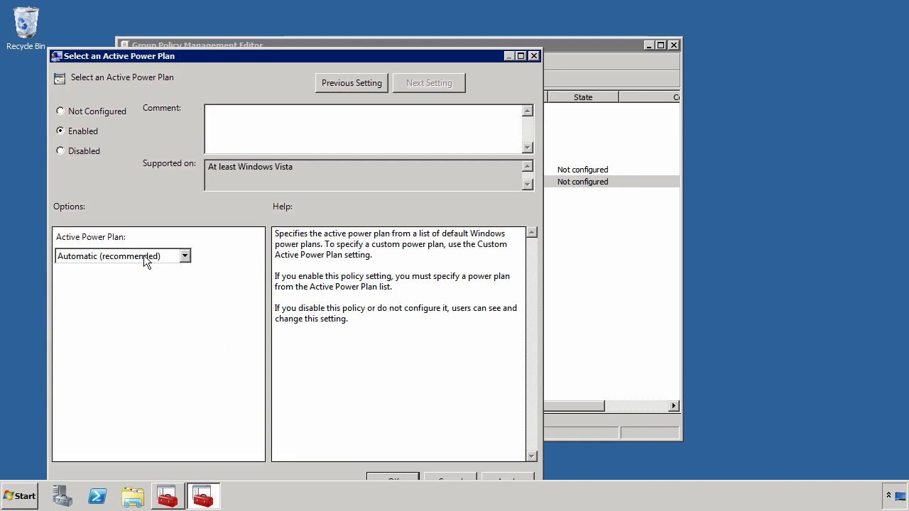
{"action": "left_click", "coordinate": [143, 256]}
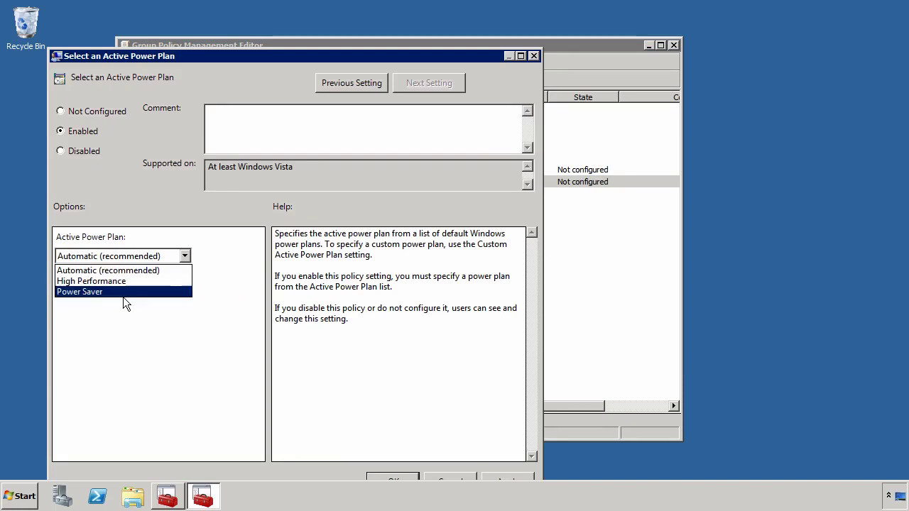
{"action": "left_click", "coordinate": [86, 293]}
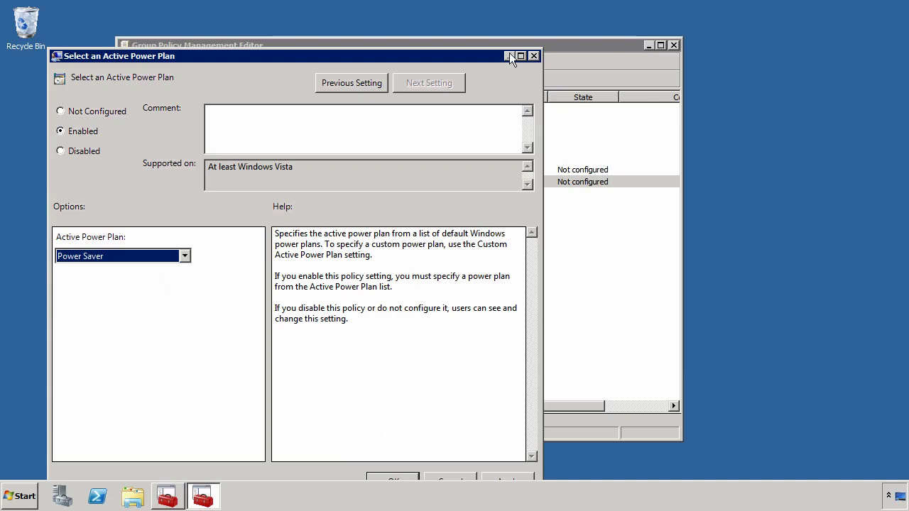
{"action": "left_click", "coordinate": [533, 57]}
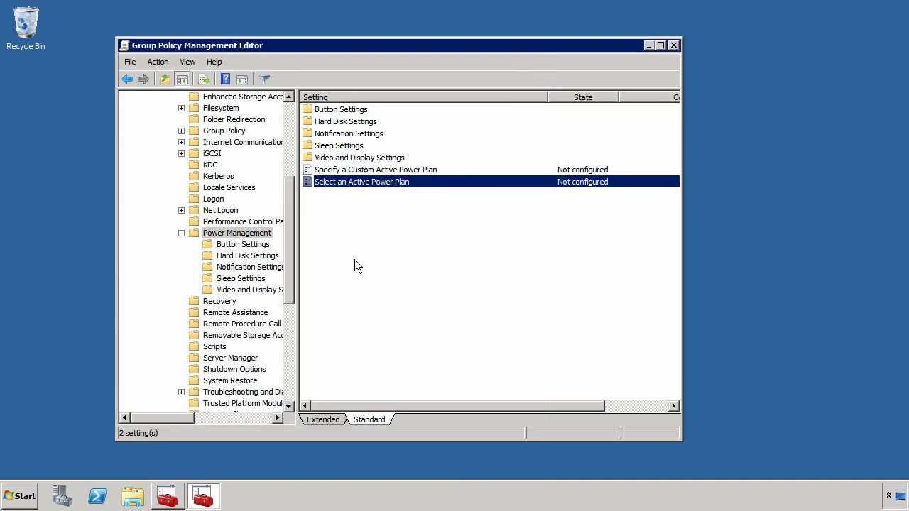
In Sleep Settings, enable Specify the System Sleep Timeout (Plugged In), then close the dialog
{"action": "left_click", "coordinate": [226, 280]}
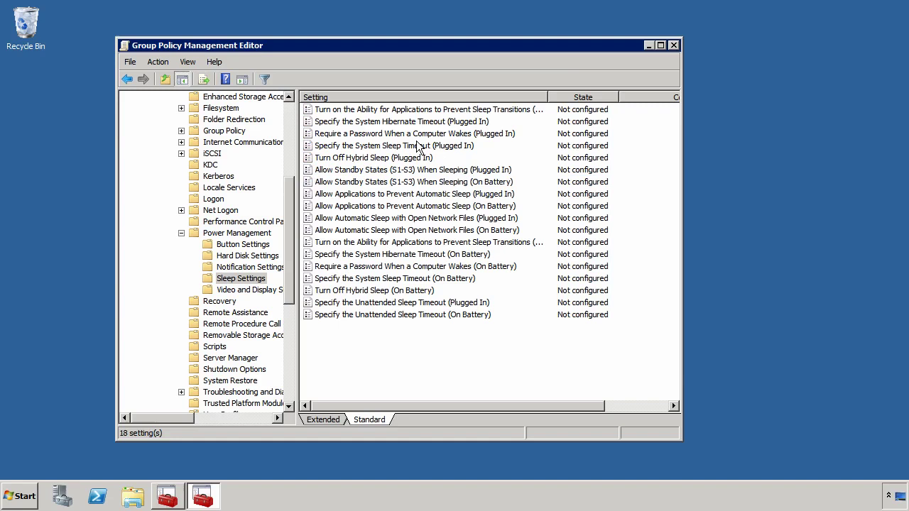
{"action": "double_click", "coordinate": [391, 145]}
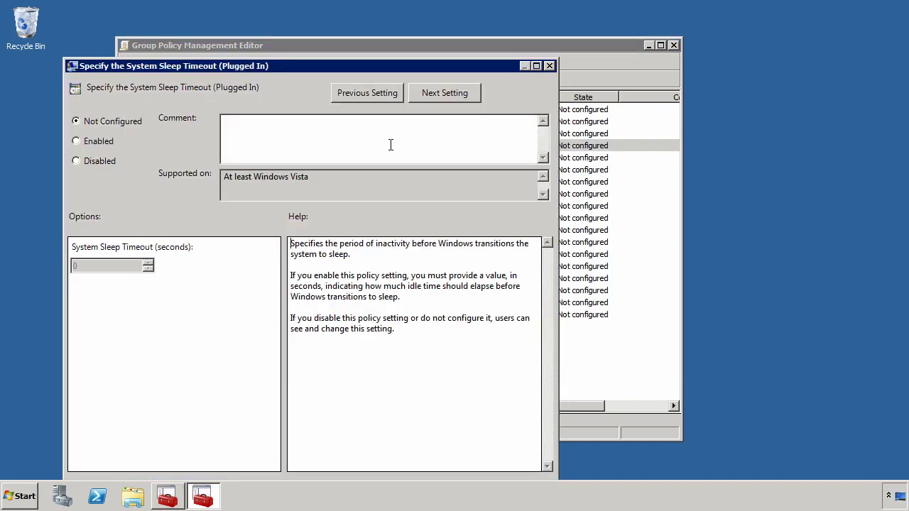
{"action": "left_click", "coordinate": [97, 140]}
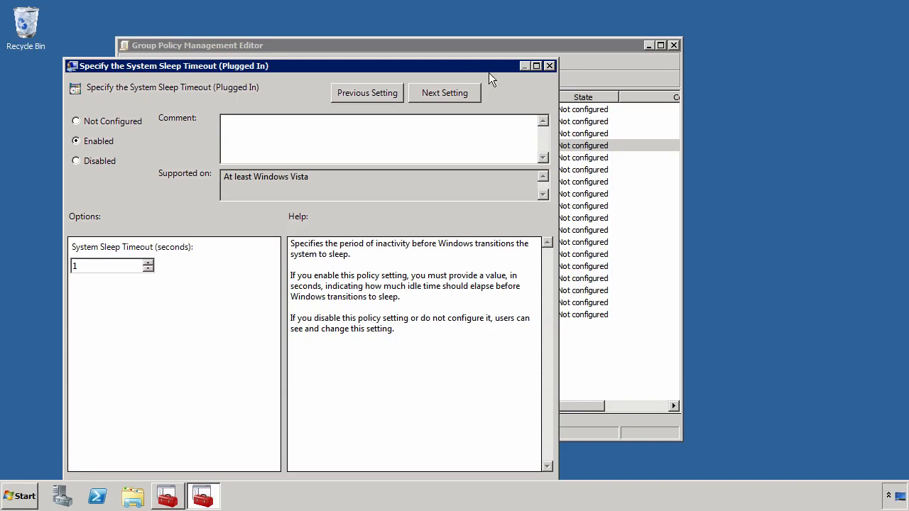
{"action": "left_click", "coordinate": [550, 65]}
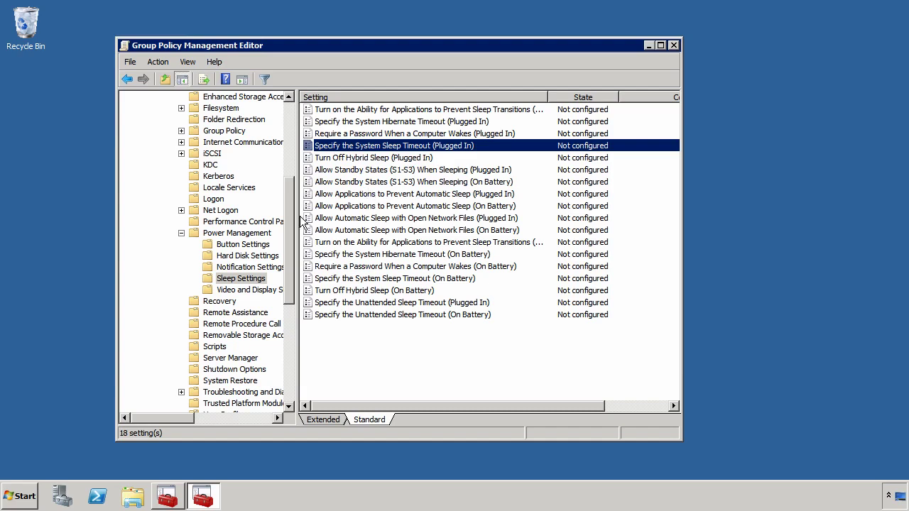
Create a new Power Plan (Windows Vista and later) item under Power Options preferences
{"action": "scroll", "coordinate": [295, 207], "scroll_direction": "down", "scroll_amount": 5}
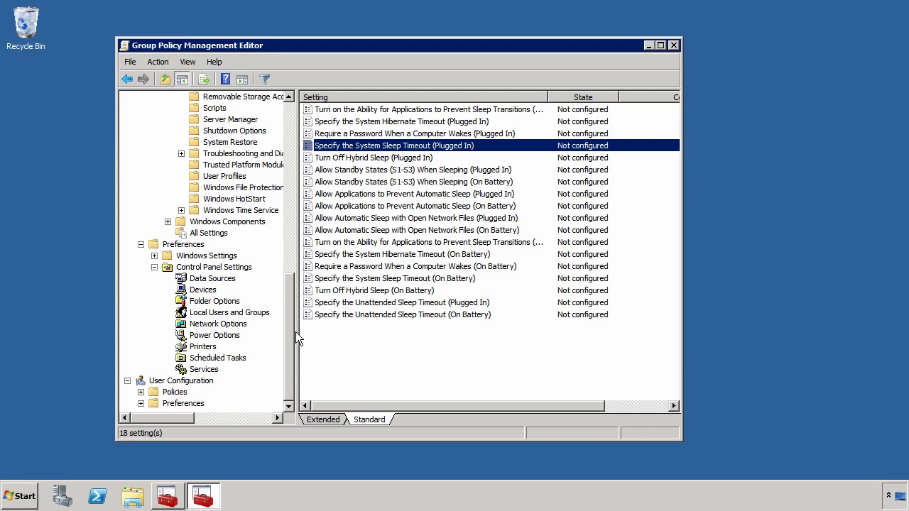
{"action": "left_click", "coordinate": [234, 336]}
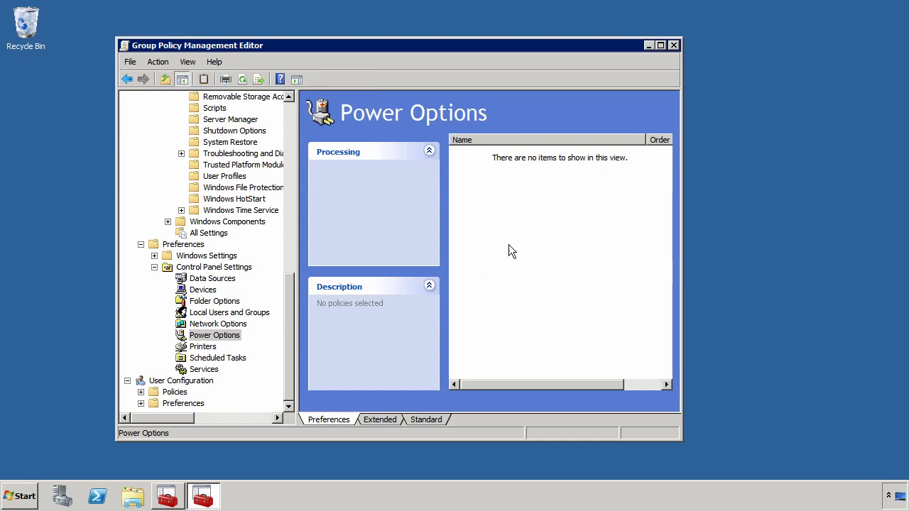
{"action": "right_click", "coordinate": [529, 232]}
{"action": "mouse_move", "coordinate": [570, 238]}
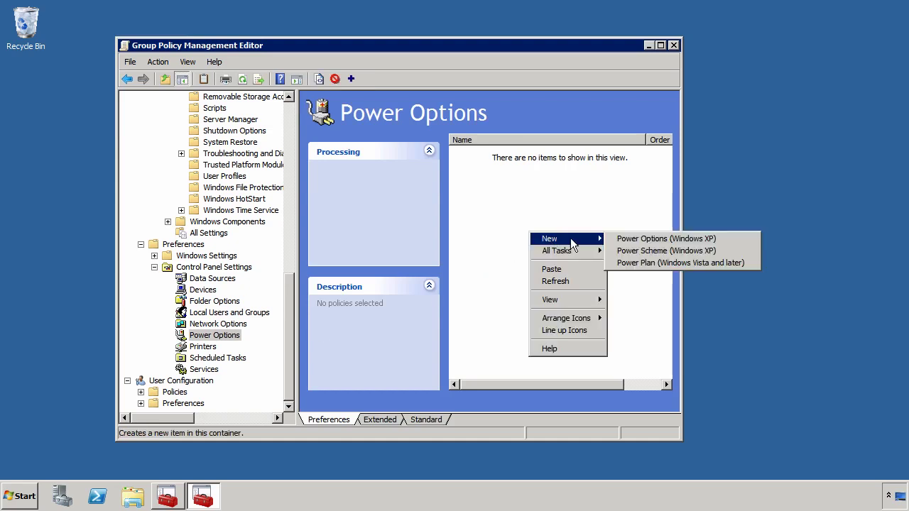
{"action": "left_click", "coordinate": [647, 263]}
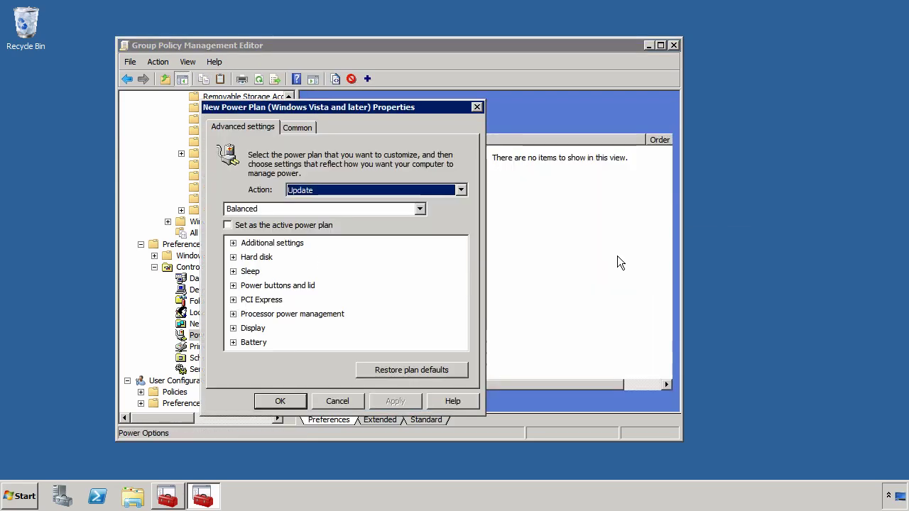
Configure the item to update Power saver with 15-minute plugged-in sleep, set as the active plan
{"action": "left_click", "coordinate": [293, 209]}
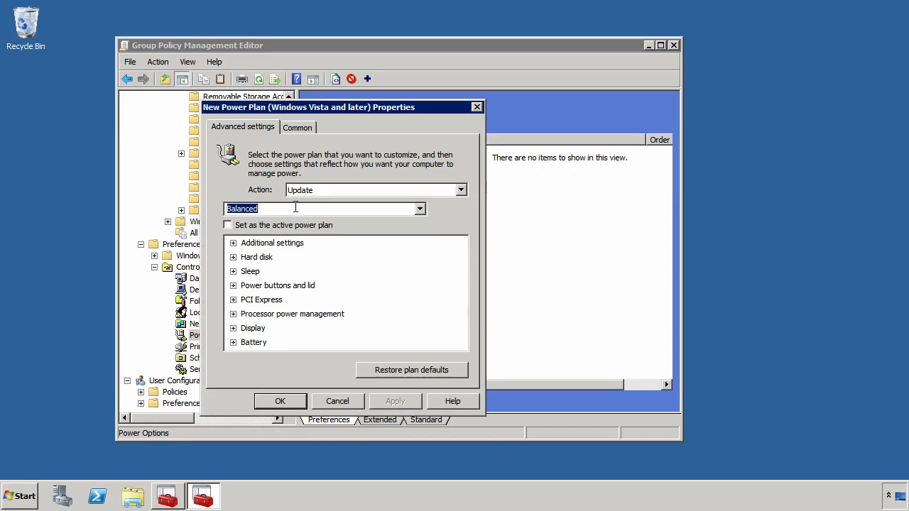
{"action": "left_click", "coordinate": [420, 211]}
{"action": "left_click", "coordinate": [334, 240]}
{"action": "left_click", "coordinate": [233, 271]}
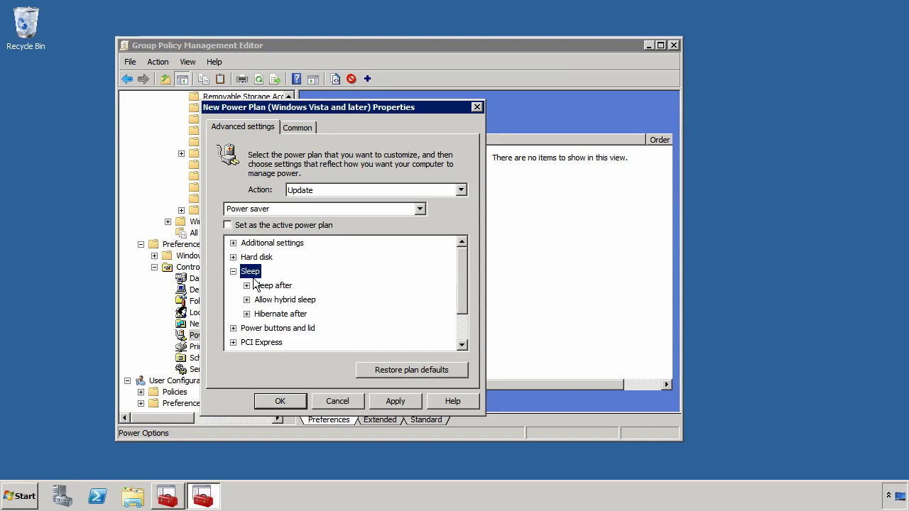
{"action": "left_click", "coordinate": [246, 285]}
{"action": "left_click", "coordinate": [324, 314]}
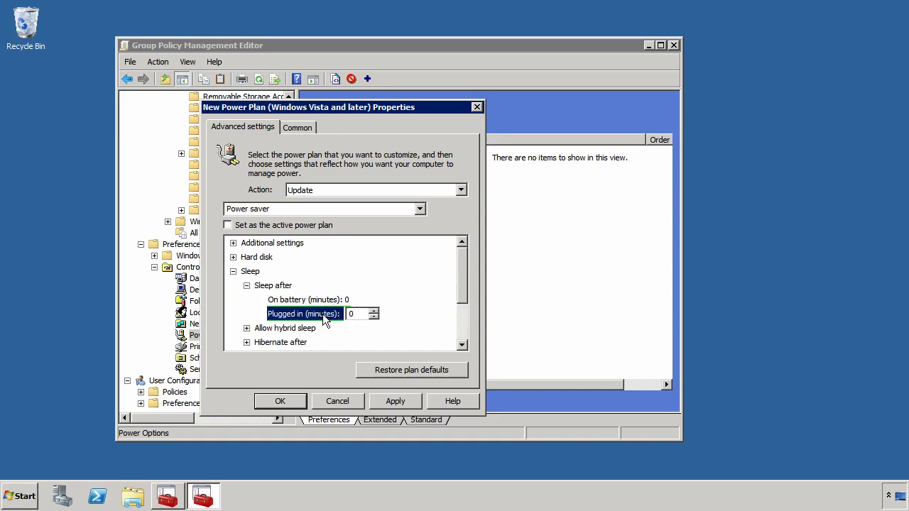
{"action": "key", "text": "BackSpace"}
{"action": "type", "text": "15"}
{"action": "left_click", "coordinate": [244, 227]}
{"action": "left_click", "coordinate": [299, 128]}
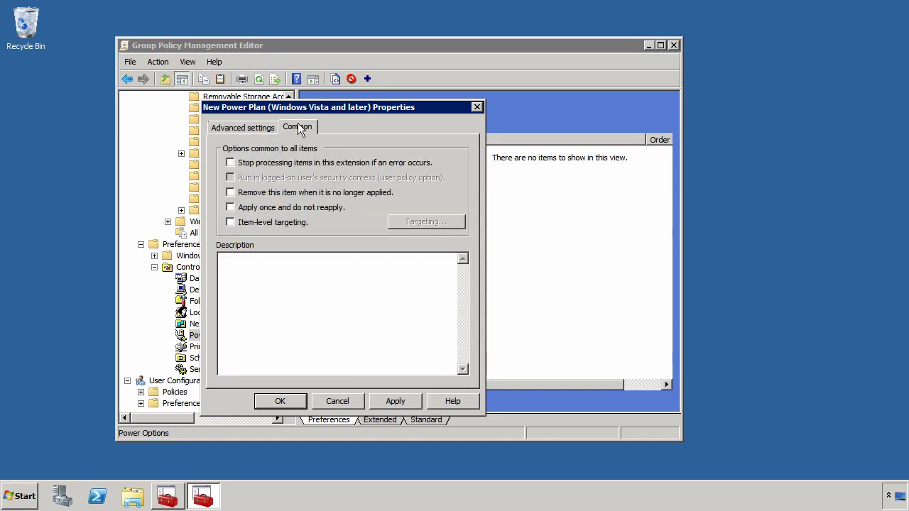
Enable item-level targeting and add a Time Range targeting condition
{"action": "left_click", "coordinate": [288, 224]}
{"action": "left_click", "coordinate": [432, 222]}
{"action": "left_click", "coordinate": [240, 106]}
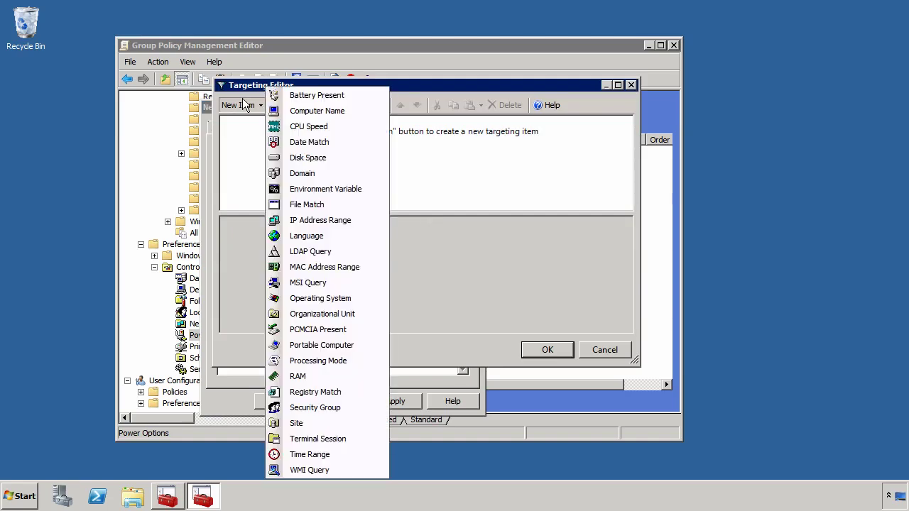
{"action": "left_click", "coordinate": [308, 454]}
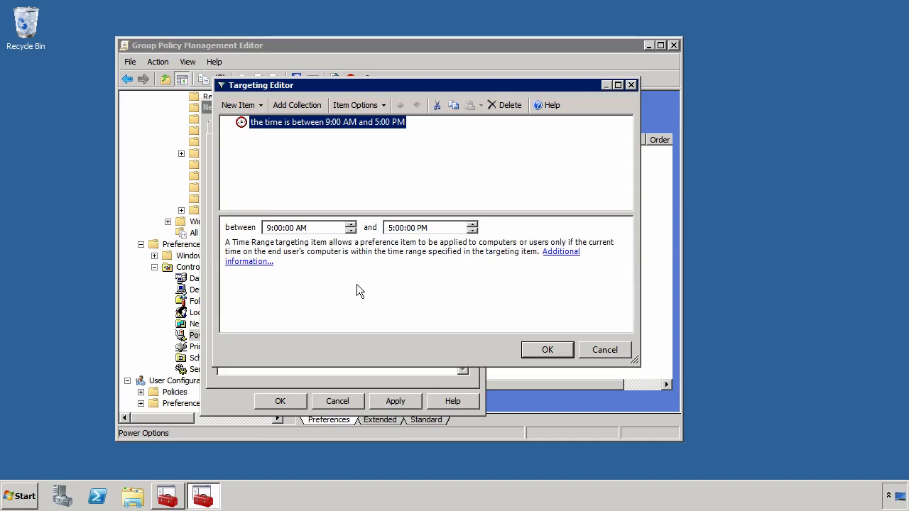
Set the time range to 5:00 PM through 7:00 AM and save the Power Plan item
{"action": "left_click", "coordinate": [269, 230]}
{"action": "type", "text": "5"}
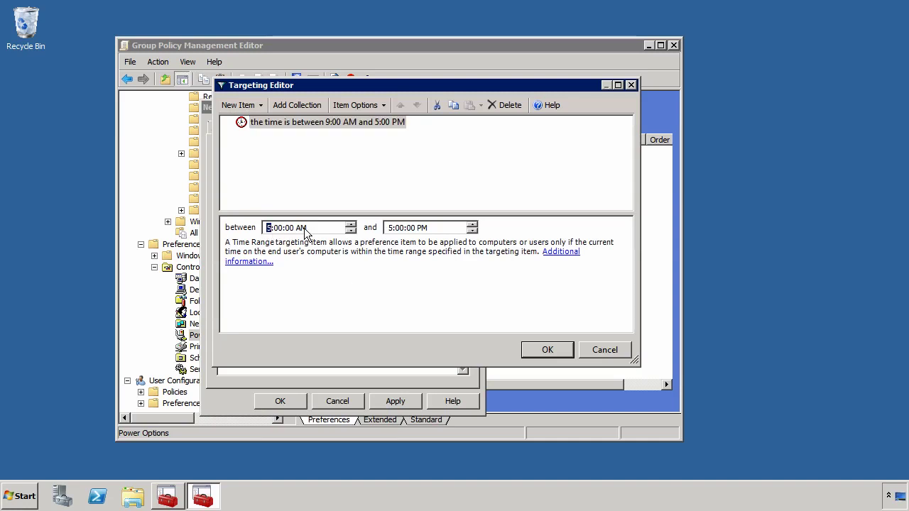
{"action": "left_click", "coordinate": [305, 228]}
{"action": "type", "text": "p"}
{"action": "left_click", "coordinate": [390, 228]}
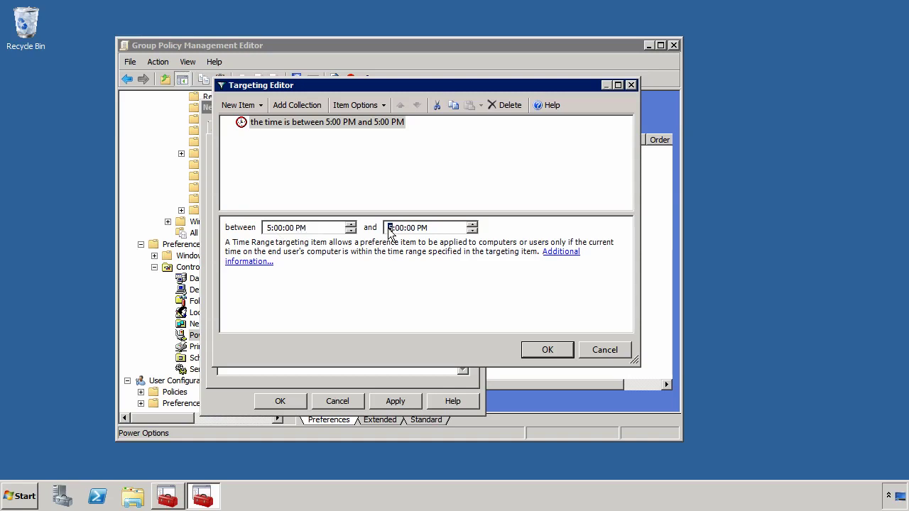
{"action": "type", "text": "7"}
{"action": "left_click", "coordinate": [423, 228]}
{"action": "type", "text": "a"}
{"action": "left_click", "coordinate": [547, 350]}
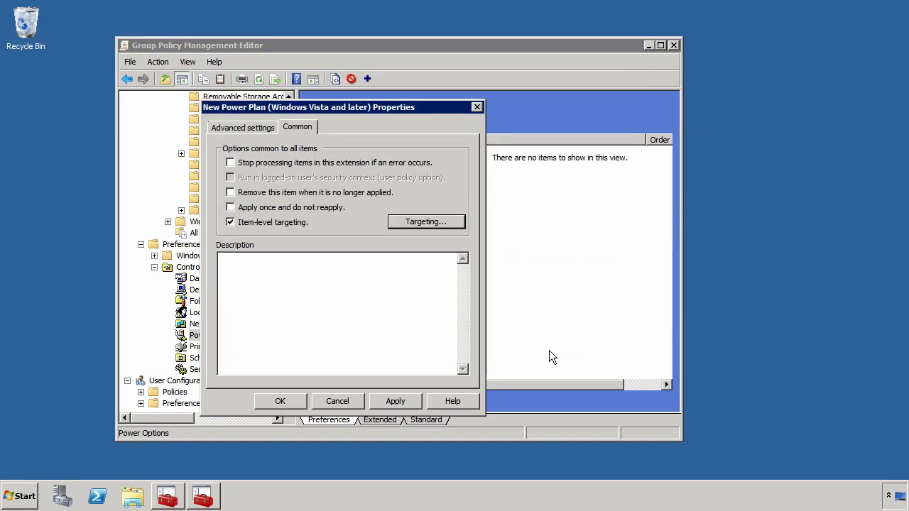
{"action": "left_click", "coordinate": [279, 402]}
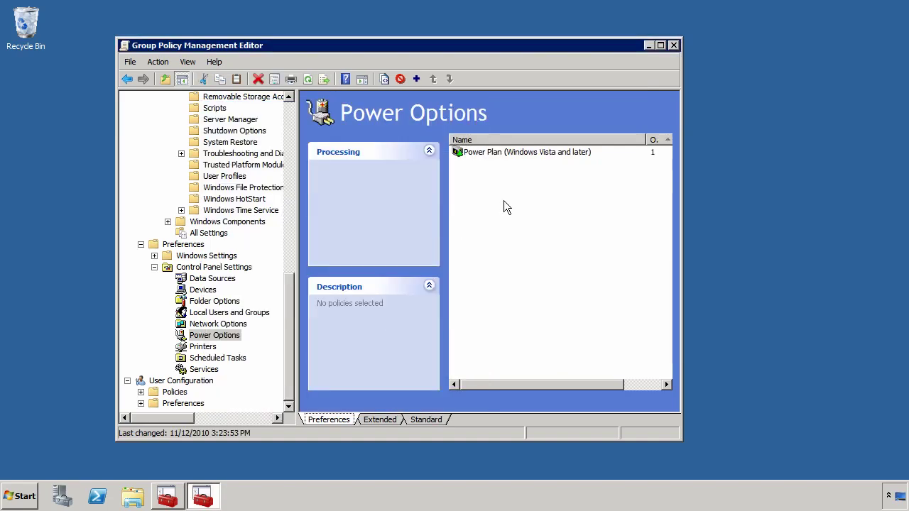
Create a second Power Plan (Windows Vista and later) item in Power Options
{"action": "right_click", "coordinate": [501, 198]}
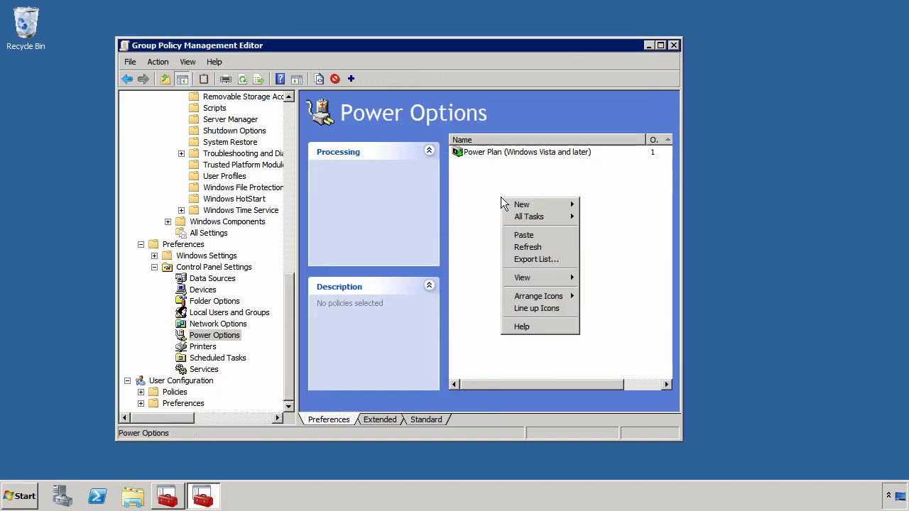
{"action": "mouse_move", "coordinate": [565, 205]}
{"action": "left_click", "coordinate": [606, 230]}
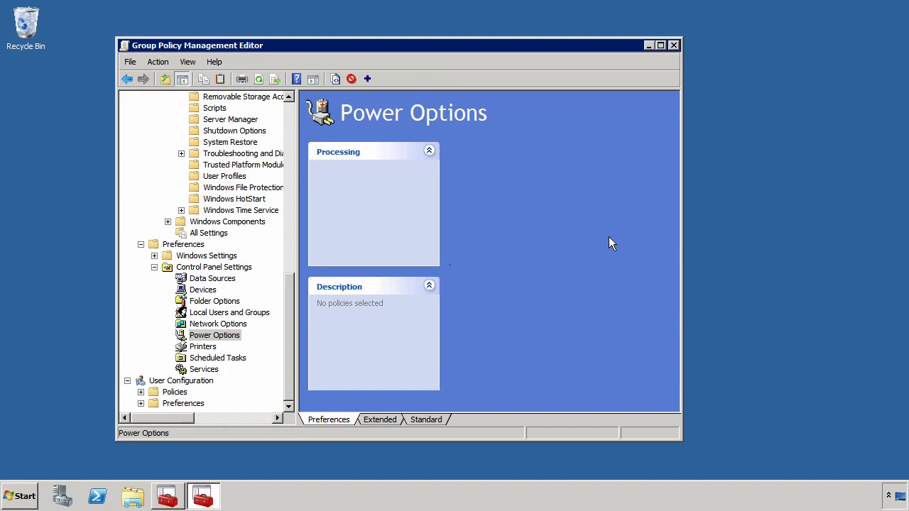
Set it to update High performance with 240-minute plugged-in sleep, as the active plan
{"action": "left_click", "coordinate": [403, 209]}
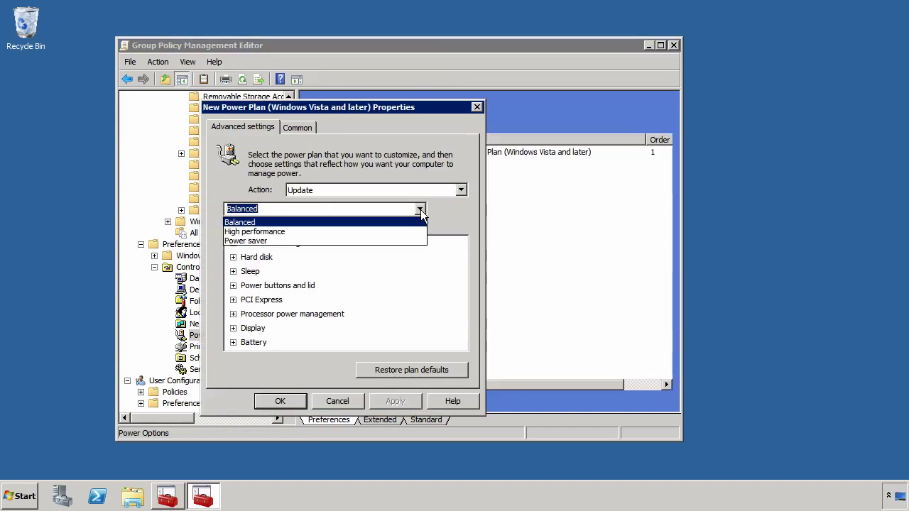
{"action": "key", "text": "Escape"}
{"action": "key", "text": "Down"}
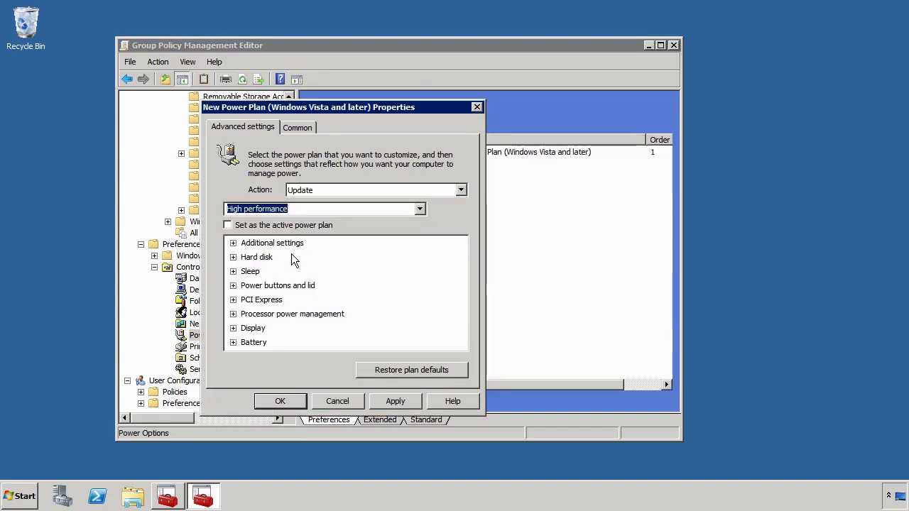
{"action": "double_click", "coordinate": [247, 273]}
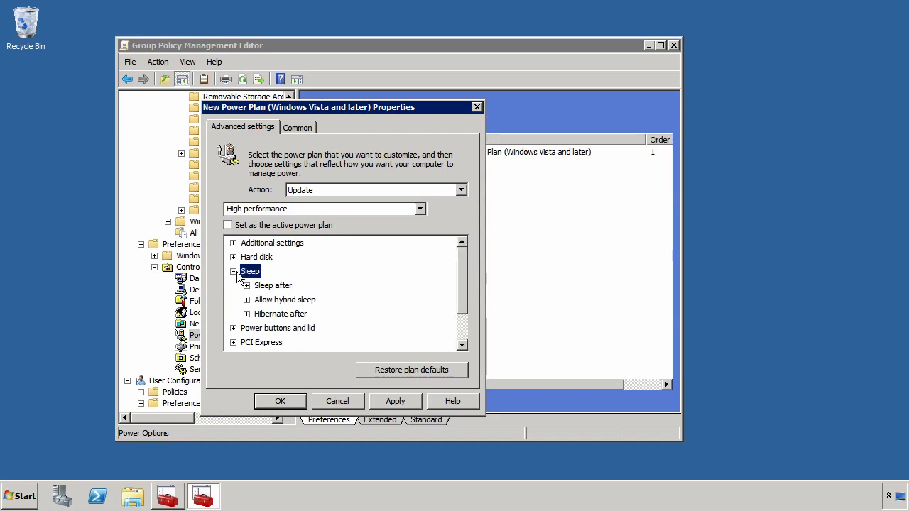
{"action": "double_click", "coordinate": [257, 286]}
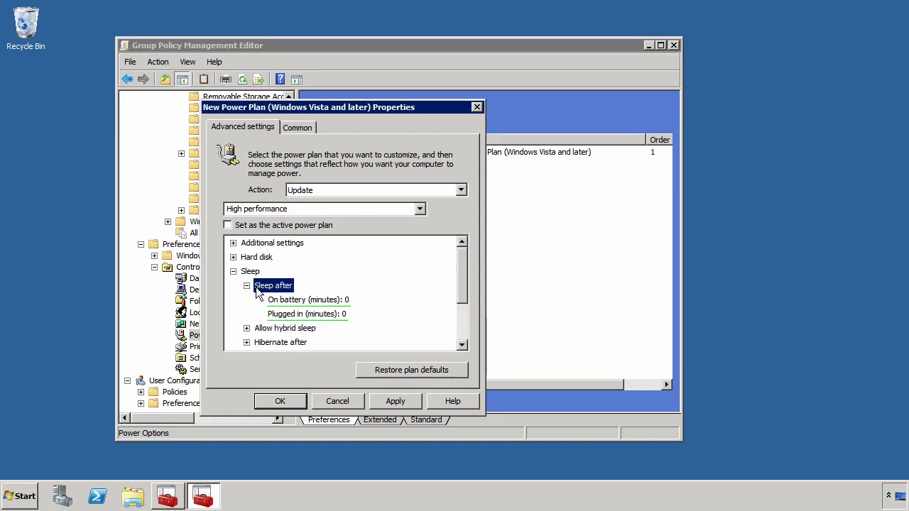
{"action": "left_click", "coordinate": [331, 316]}
{"action": "type", "text": "240"}
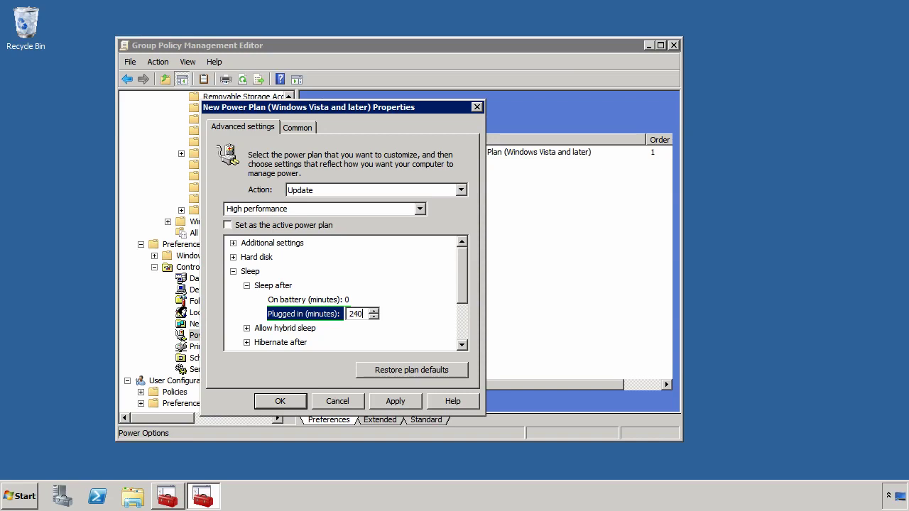
{"action": "left_click", "coordinate": [260, 229]}
Add Time Range item-level targeting for 7:00 AM–5:00 PM and save the item
{"action": "left_click", "coordinate": [298, 128]}
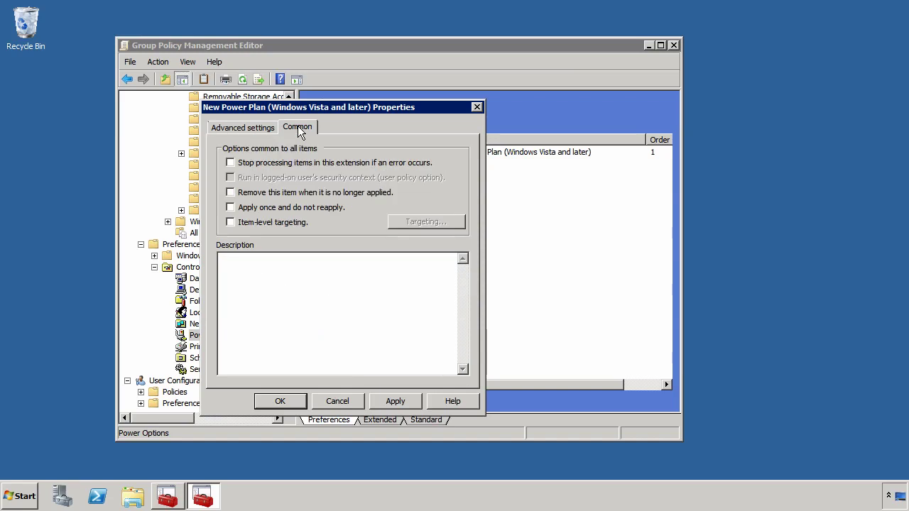
{"action": "left_click", "coordinate": [257, 223]}
{"action": "left_click", "coordinate": [412, 222]}
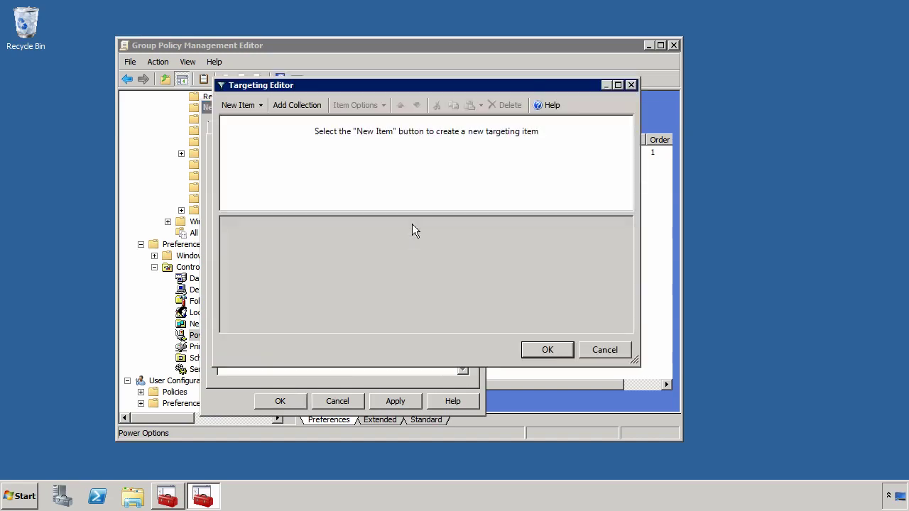
{"action": "left_click", "coordinate": [245, 105]}
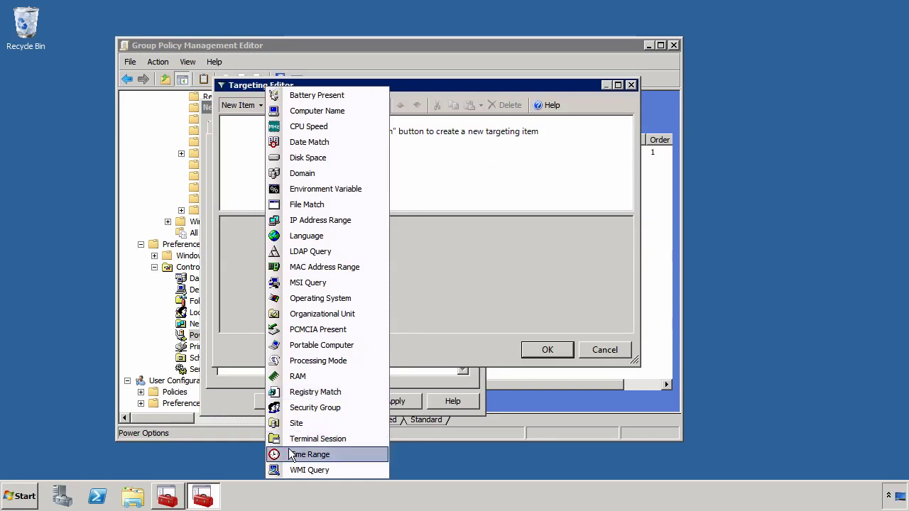
{"action": "left_click", "coordinate": [276, 454]}
{"action": "left_click", "coordinate": [270, 228]}
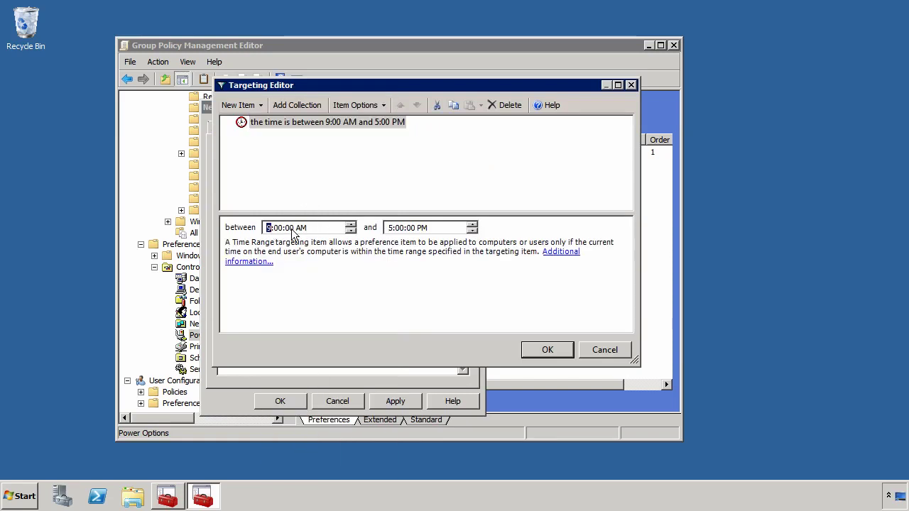
{"action": "left_click", "coordinate": [541, 352]}
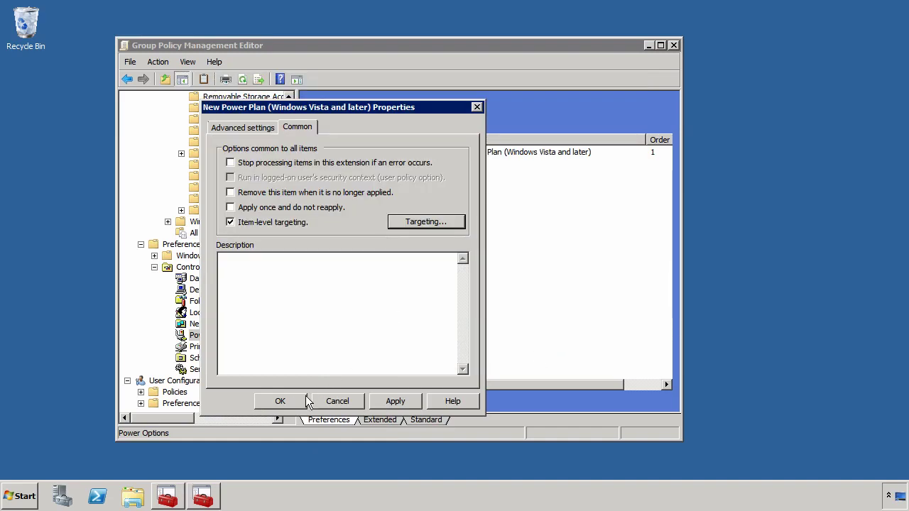
{"action": "left_click", "coordinate": [330, 401]}
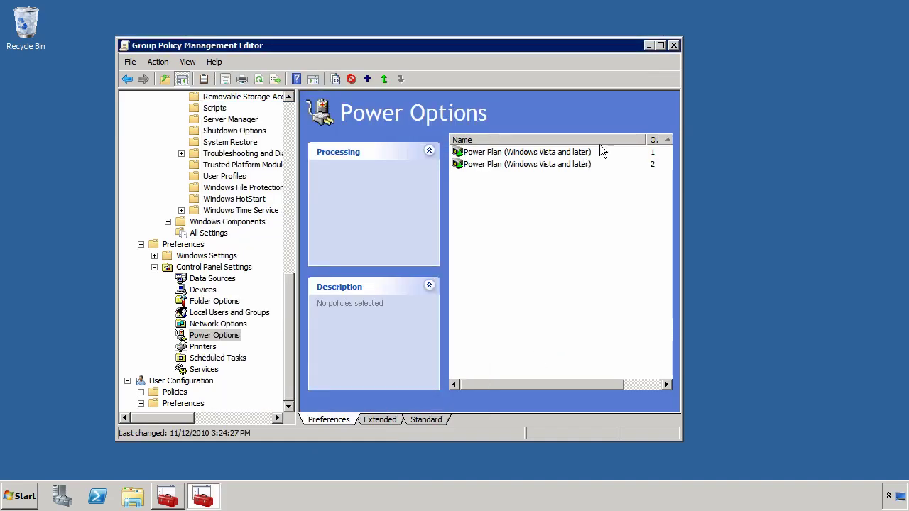